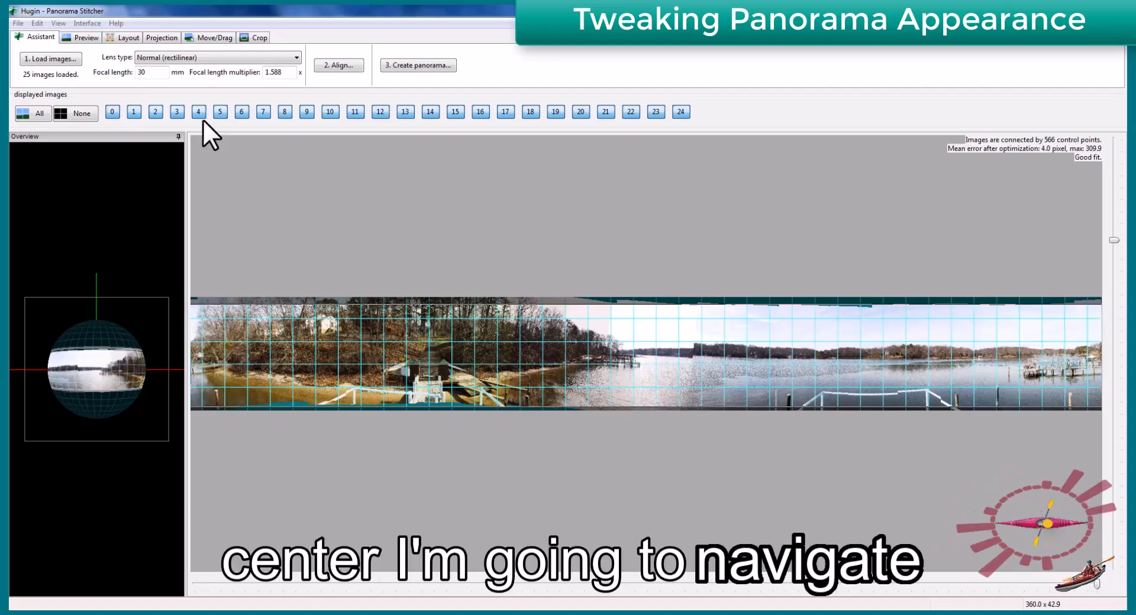
# Rotate the panorama by applying a yaw of 90 so the wooded shoreline sits in the centre
pyautogui.click(213, 36)
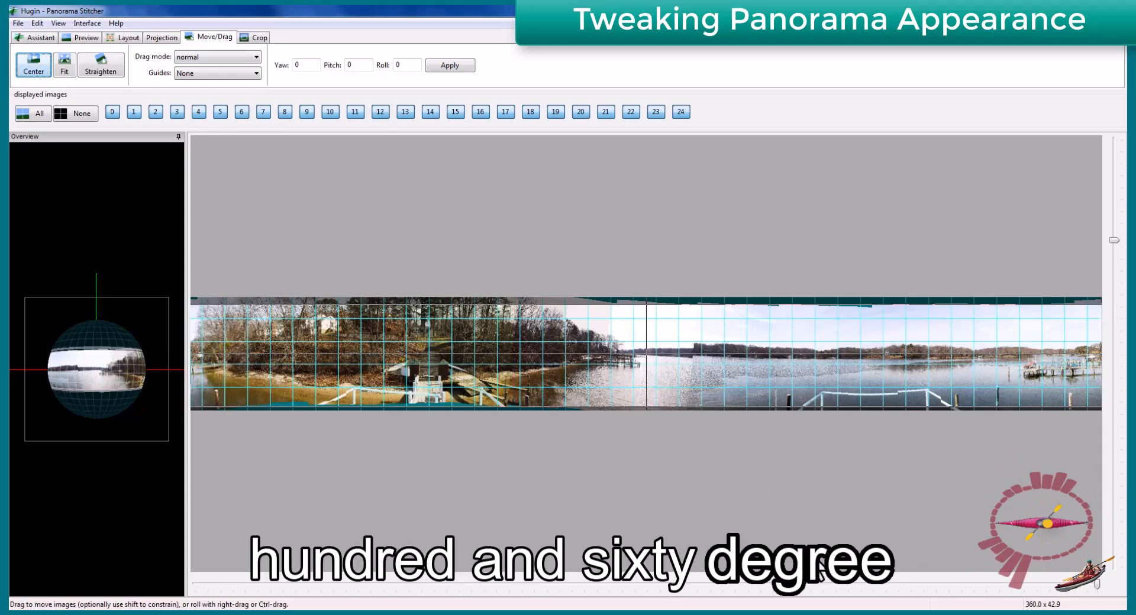
pyautogui.click(303, 63)
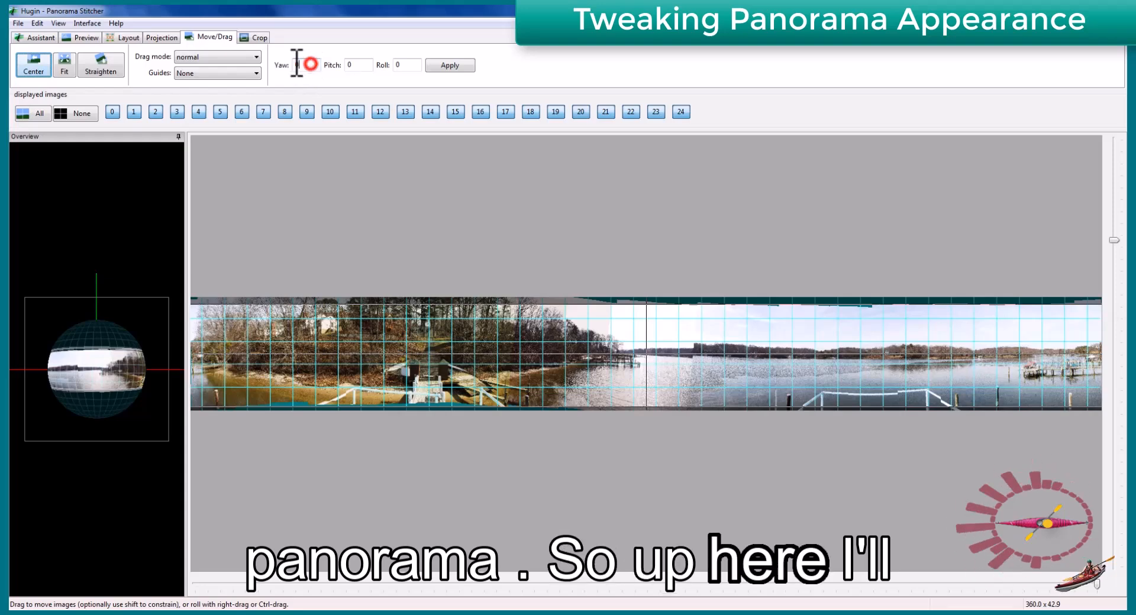
pyautogui.write('90')
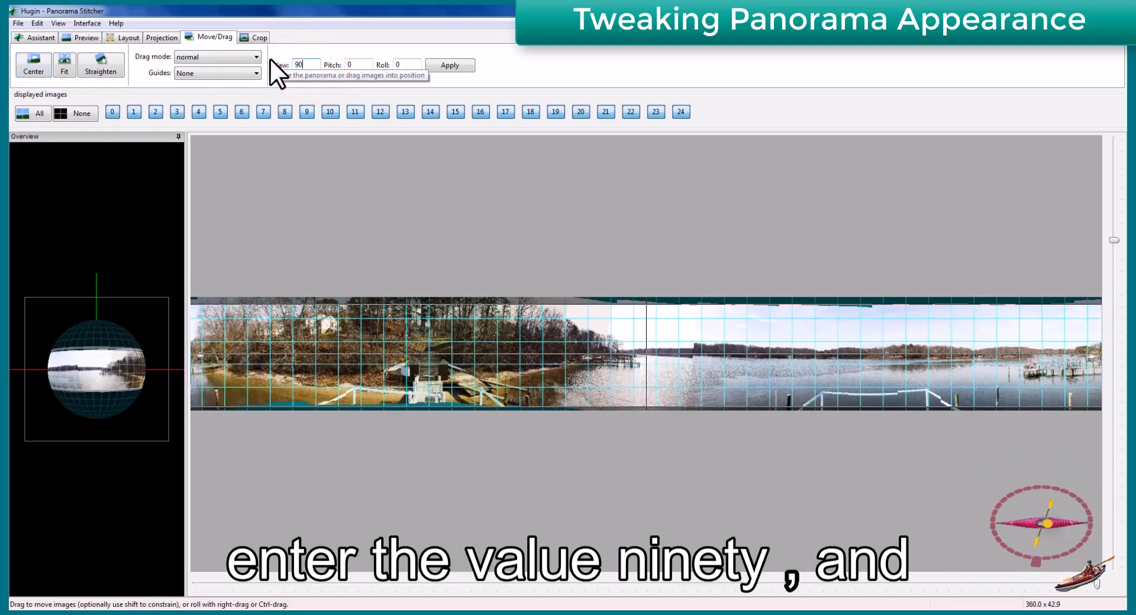
pyautogui.click(442, 65)
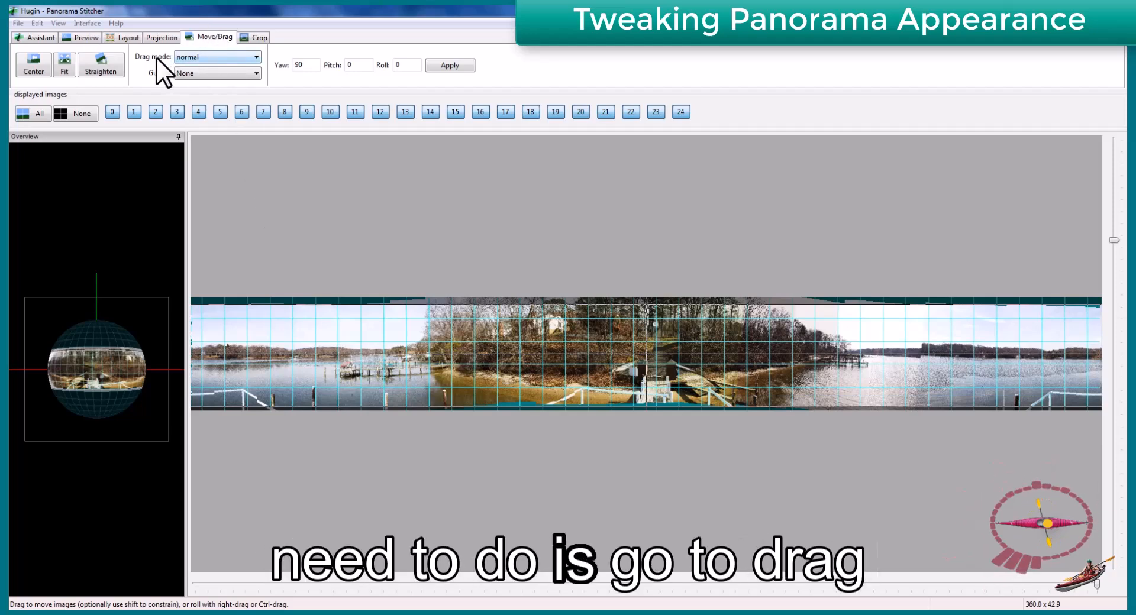
# Using the normal, individual drag mode, select images 0 to 3 and nudge them slightly downward in the panorama
pyautogui.click(229, 56)
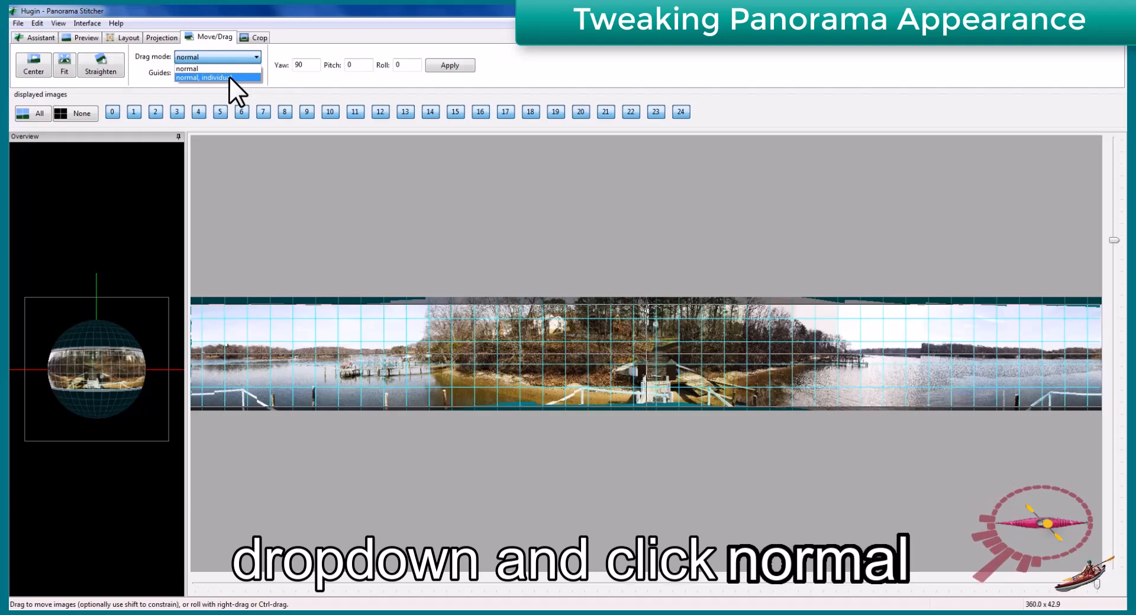
pyautogui.click(231, 77)
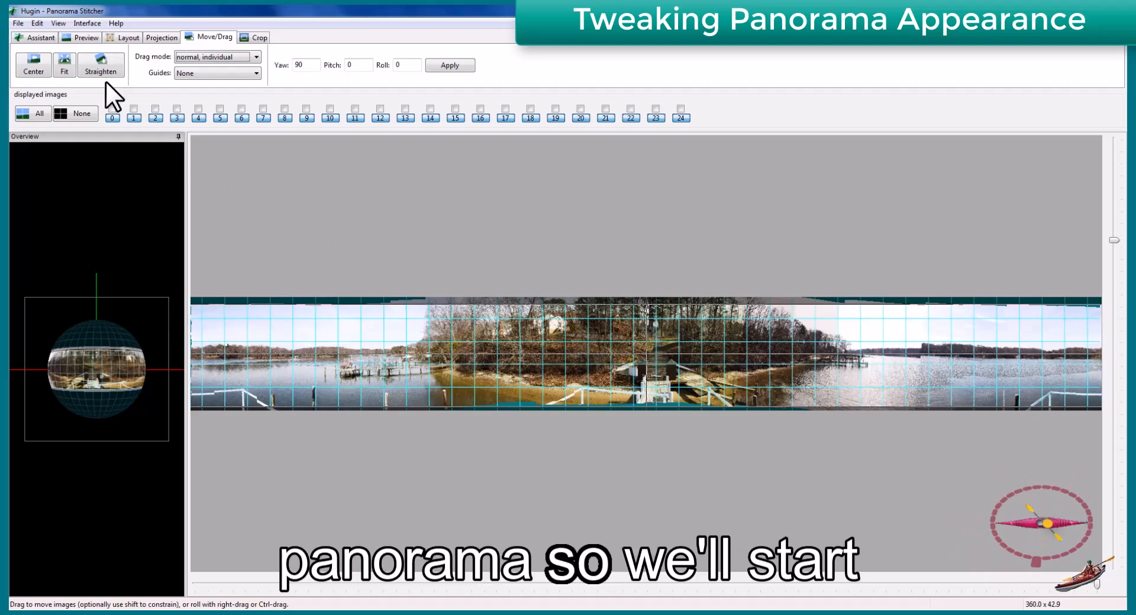
pyautogui.moveTo(113, 109)
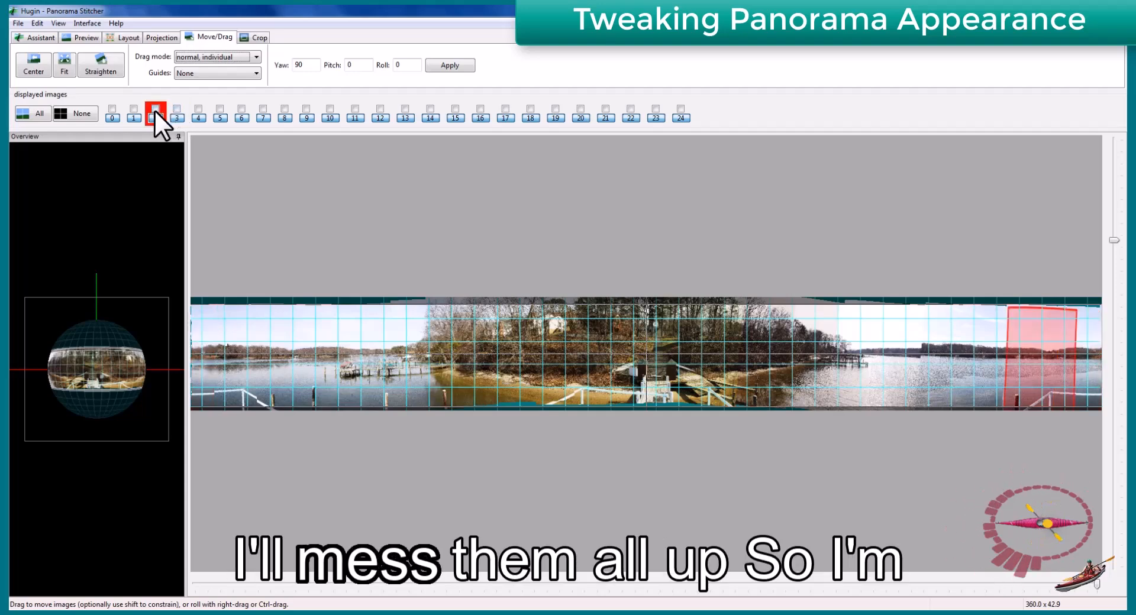
pyautogui.click(112, 109)
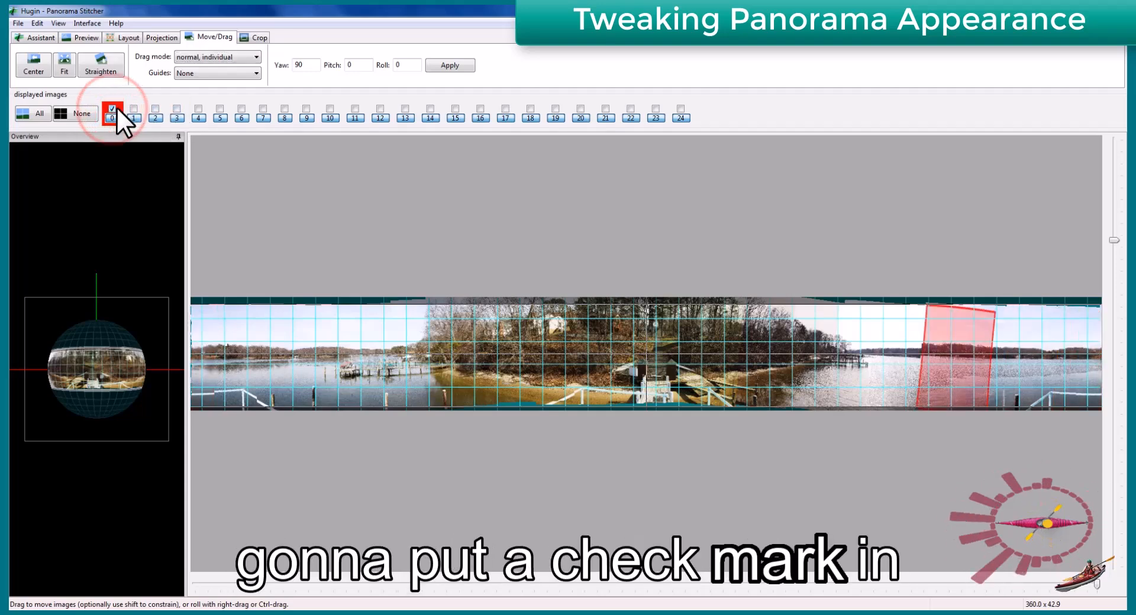
pyautogui.click(133, 109)
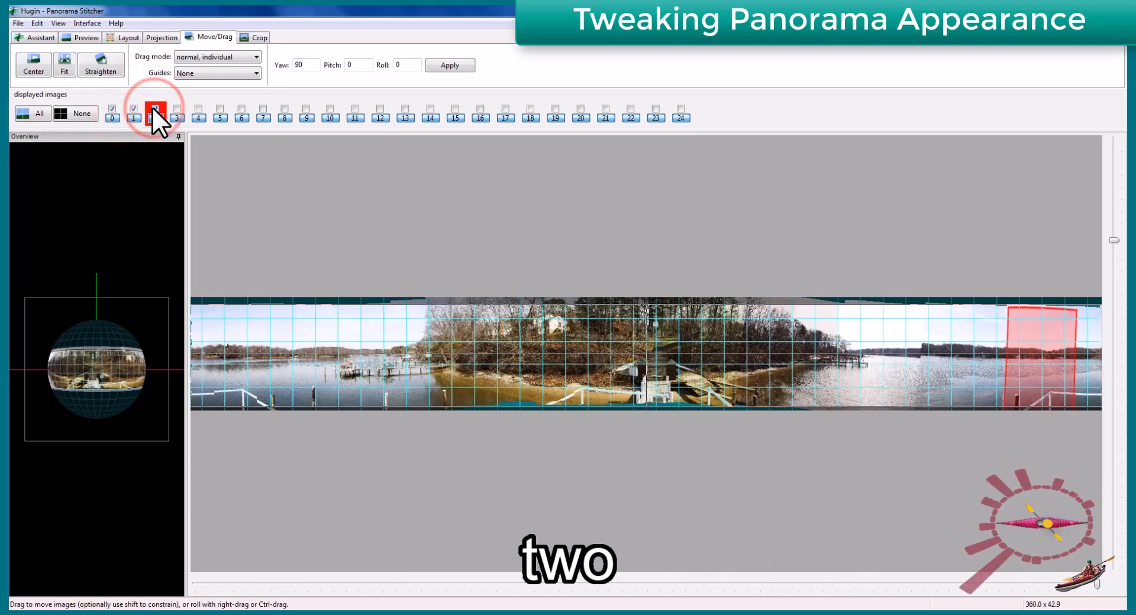
pyautogui.click(154, 108)
pyautogui.click(175, 109)
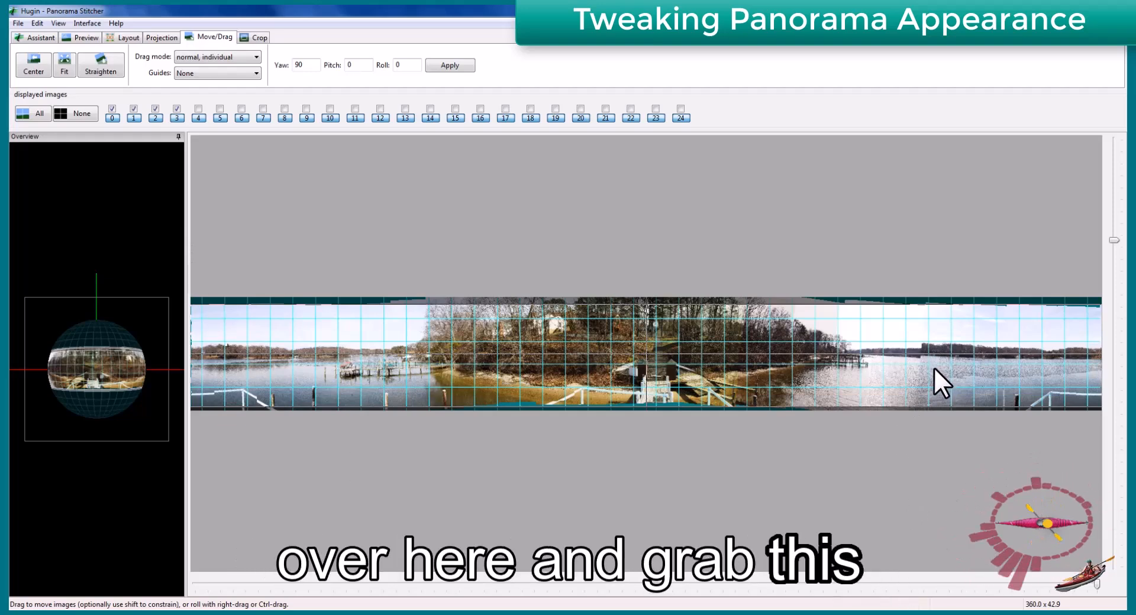
pyautogui.moveTo(933, 364); pyautogui.dragTo(934, 368)
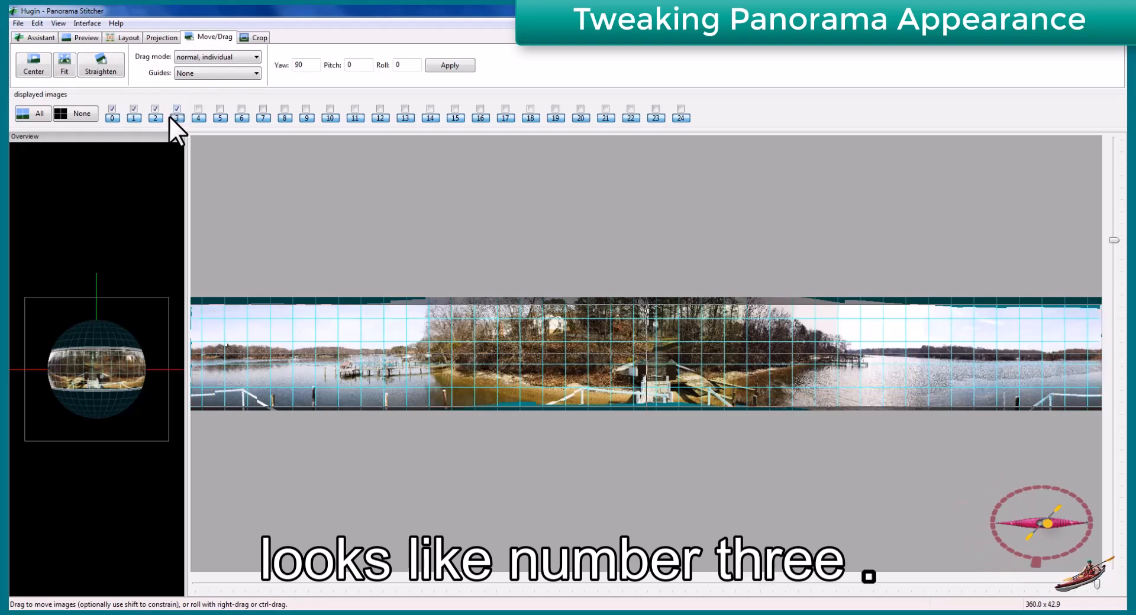
# Switch to the Advanced interface and open the crop settings for the masked images
pyautogui.click(83, 20)
pyautogui.click(92, 45)
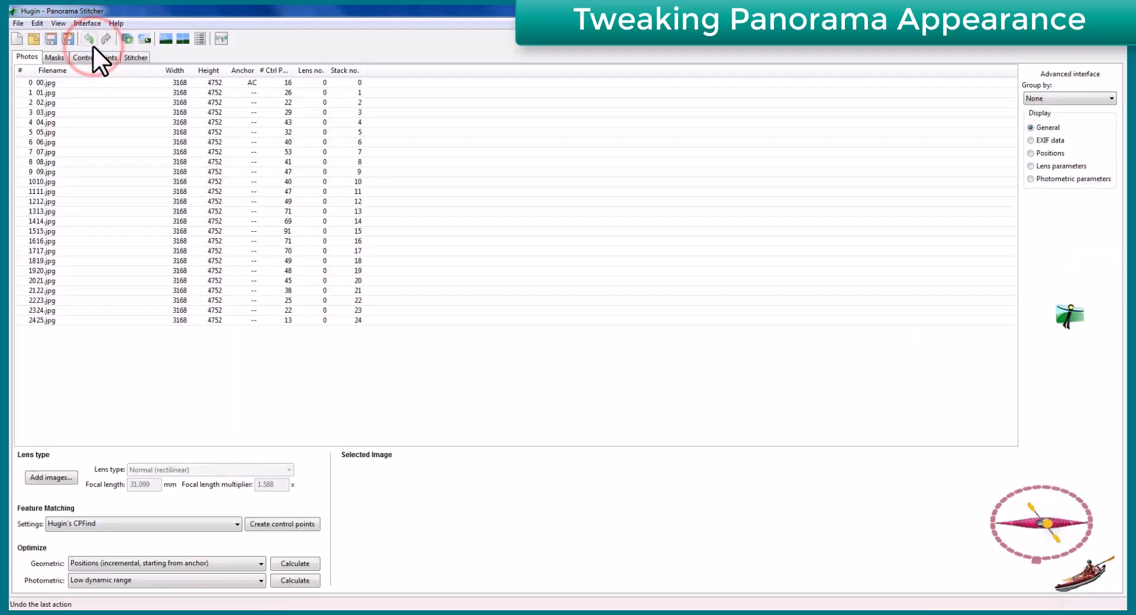
pyautogui.click(54, 56)
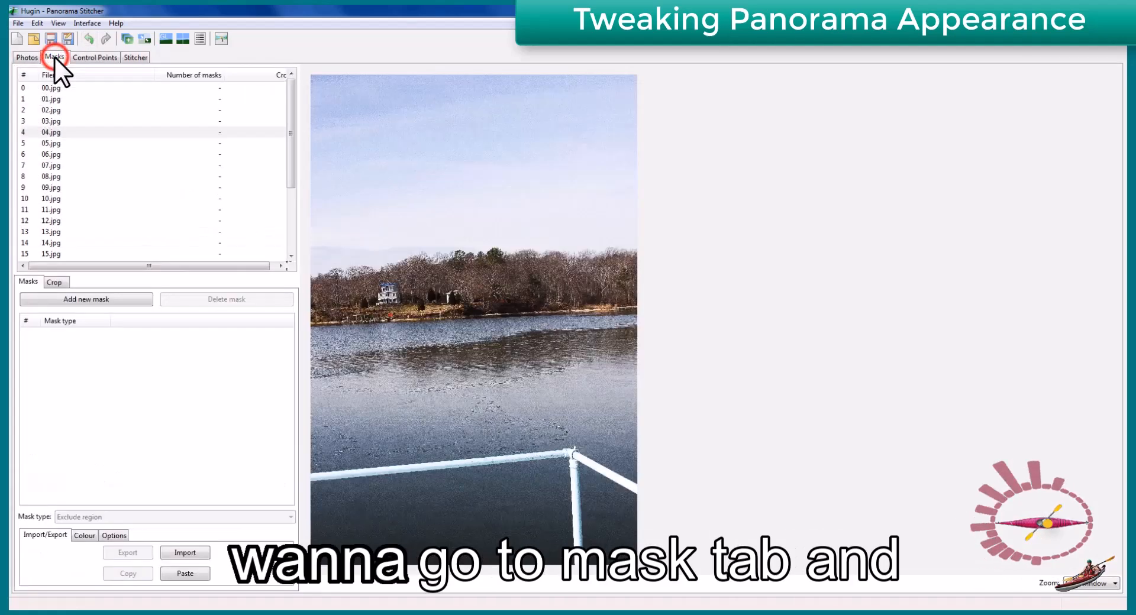
pyautogui.click(53, 282)
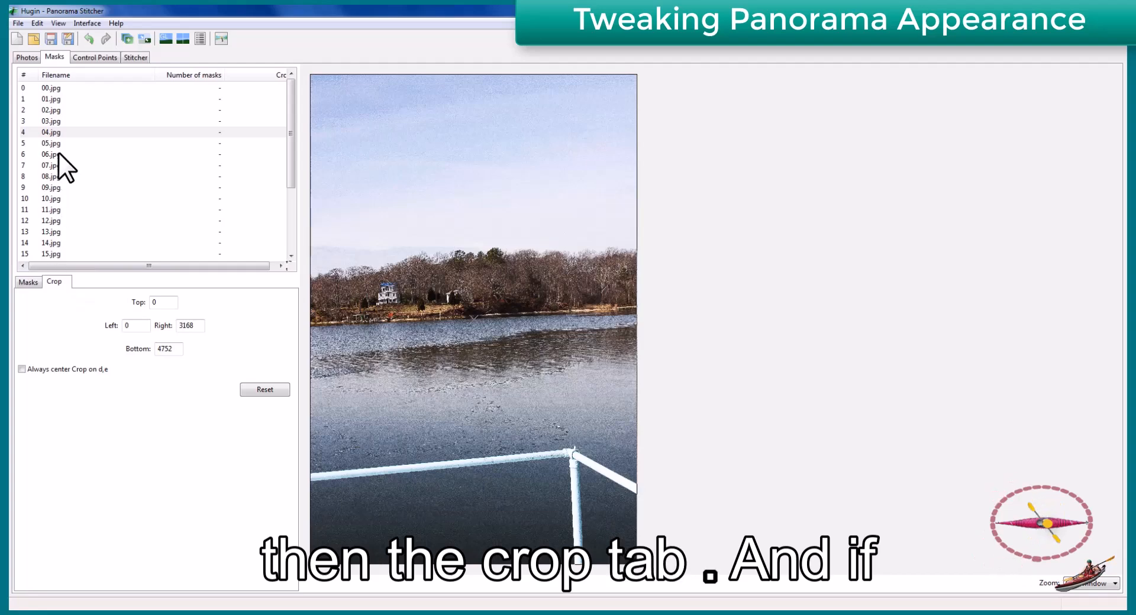
# Compare images 02.jpg to 04.jpg, crop the right edge of 03.jpg to about 2247, and return to the Simple interface
pyautogui.click(52, 122)
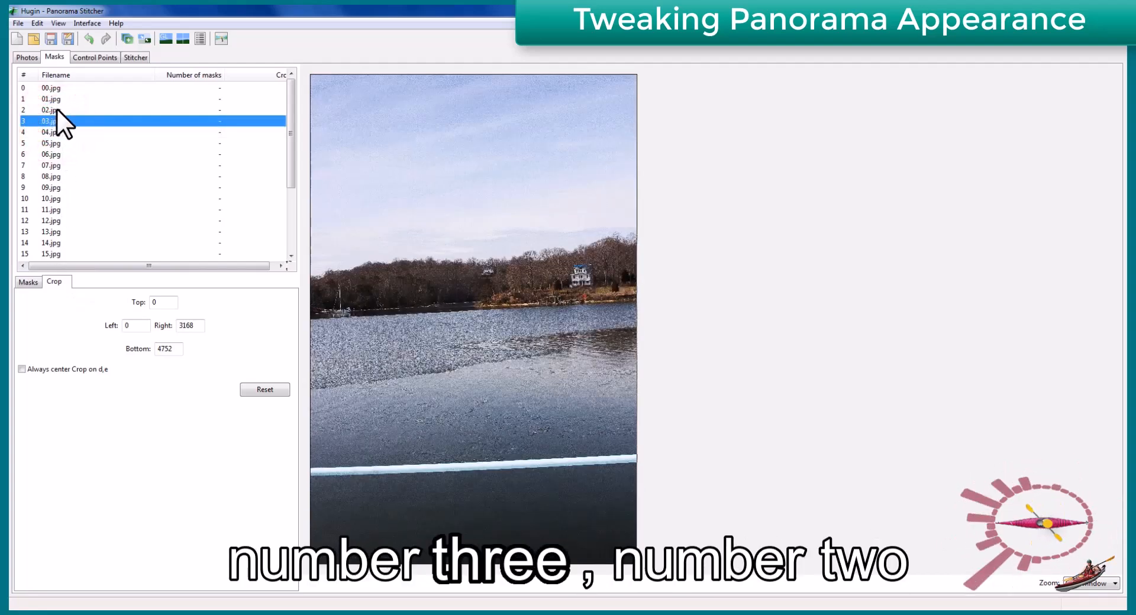
pyautogui.click(55, 109)
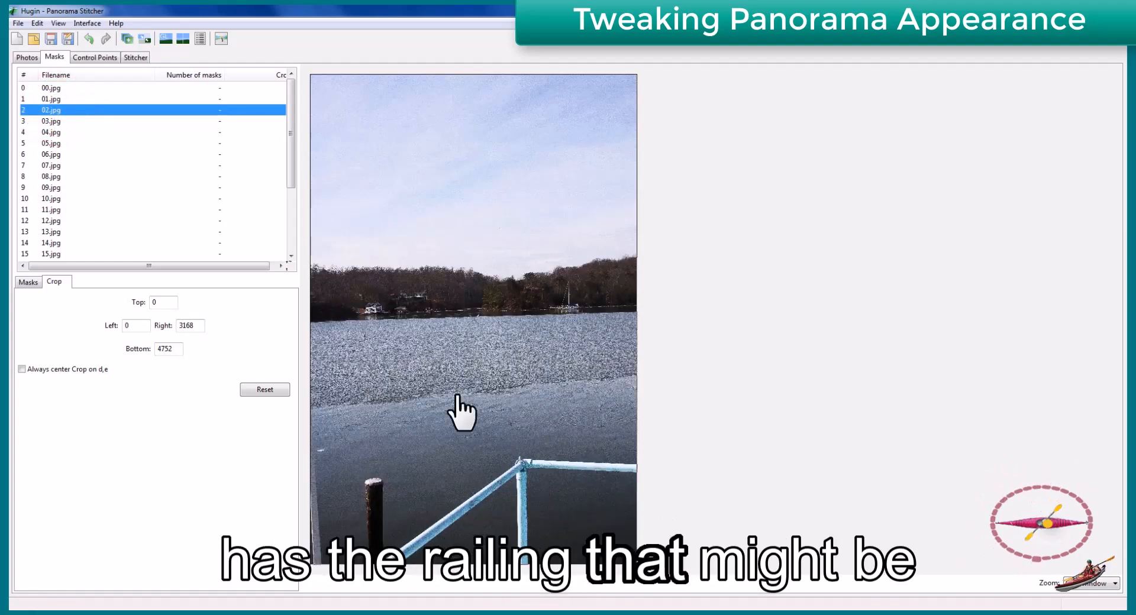
pyautogui.click(52, 120)
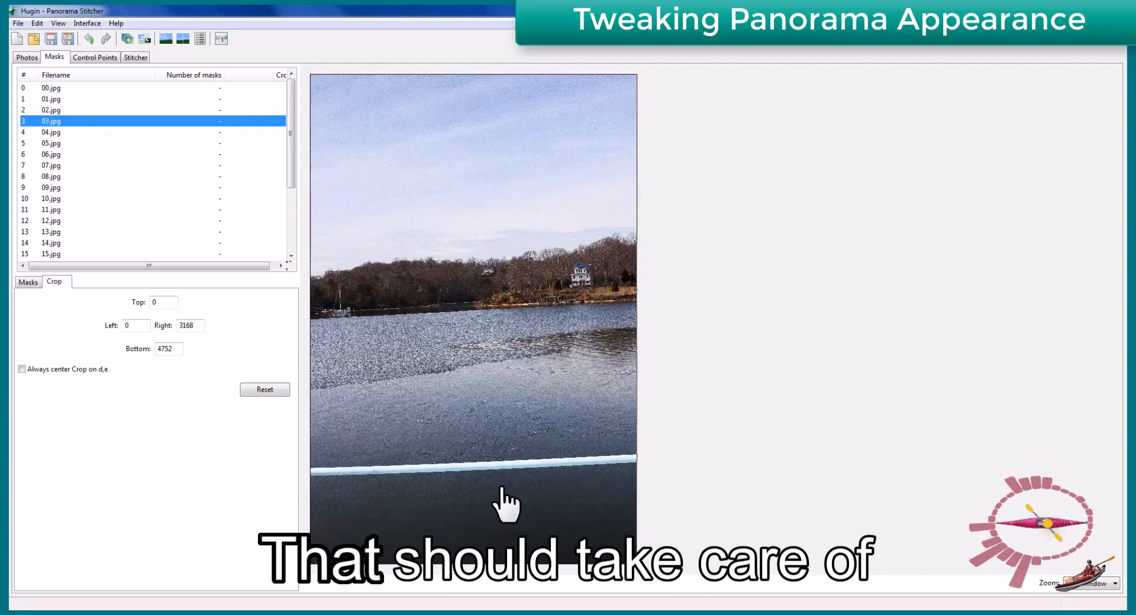
pyautogui.click(41, 129)
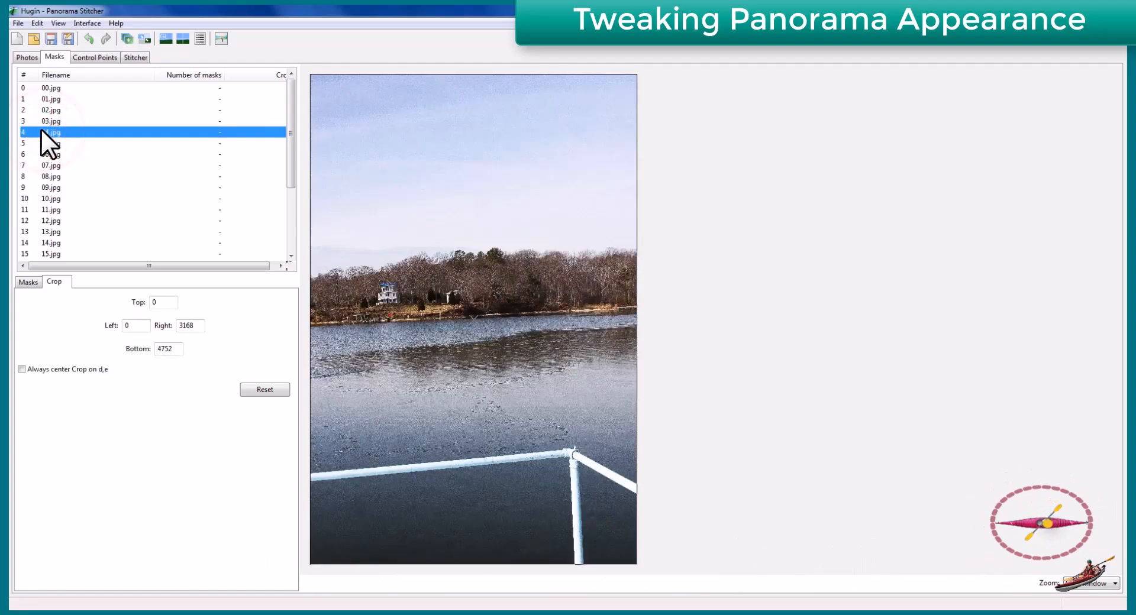
pyautogui.click(54, 117)
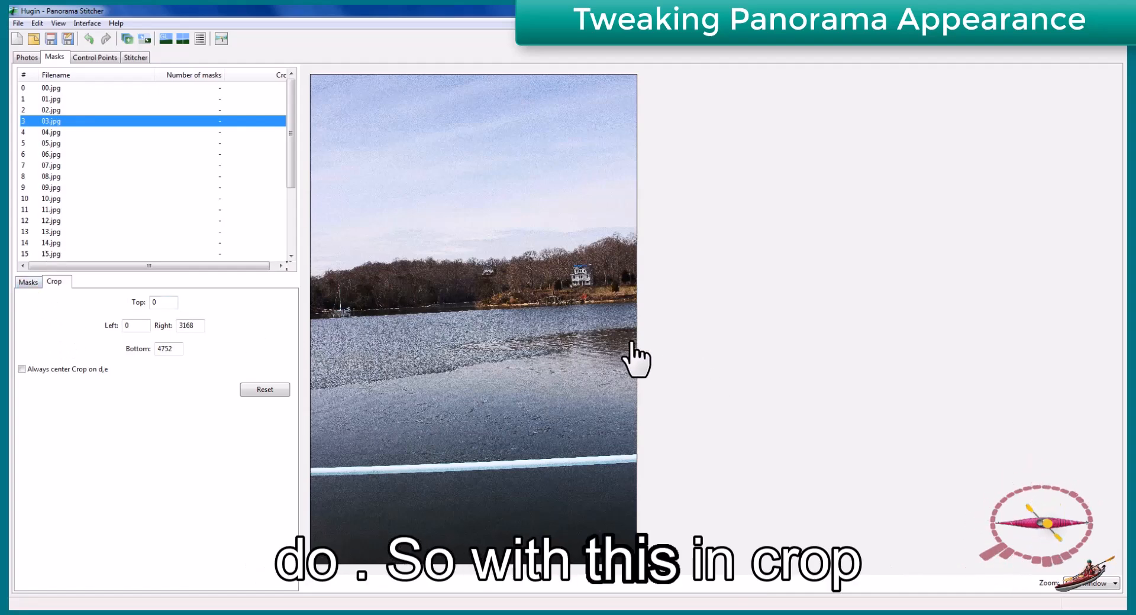
pyautogui.moveTo(634, 342); pyautogui.dragTo(541, 346)
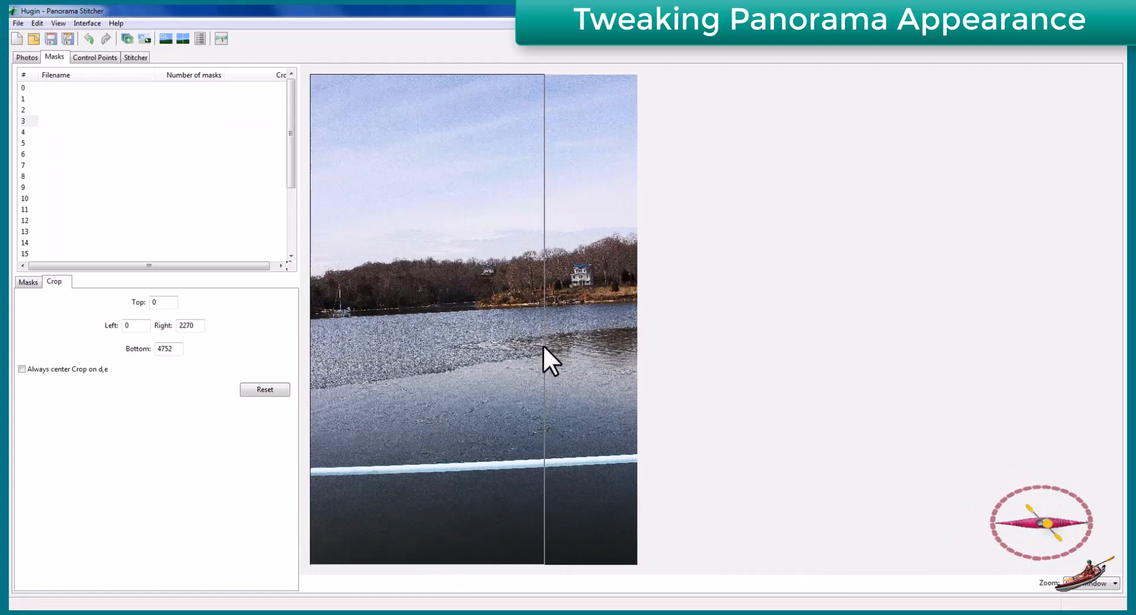
pyautogui.click(87, 23)
pyautogui.click(94, 35)
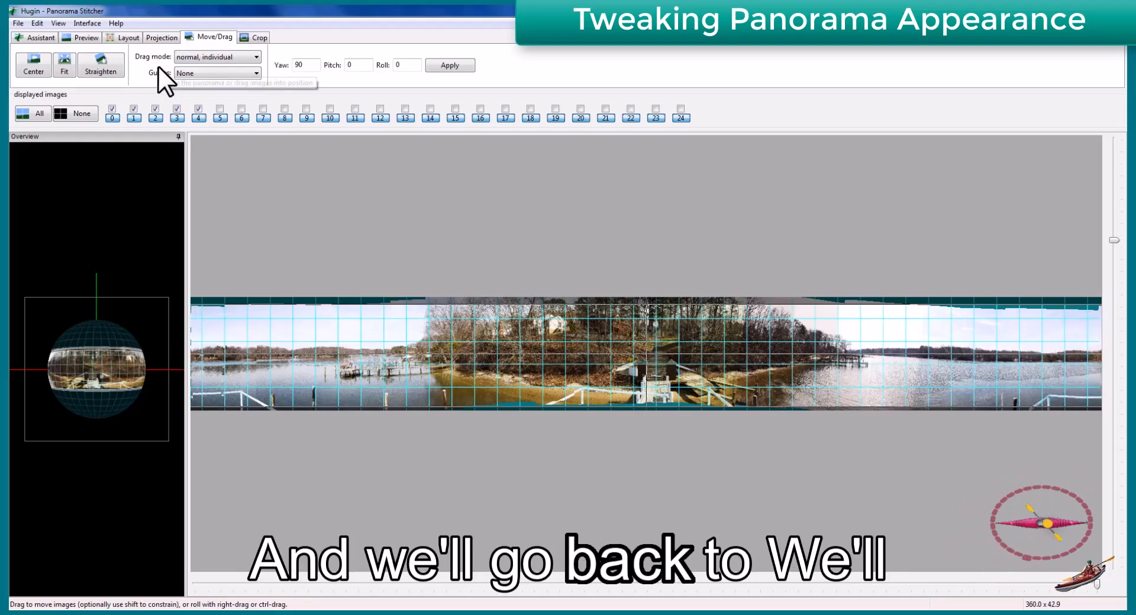
# Tighten the right crop edge of 03.jpg to about 2122 in the Advanced interface and return to the Simple interface
pyautogui.click(84, 22)
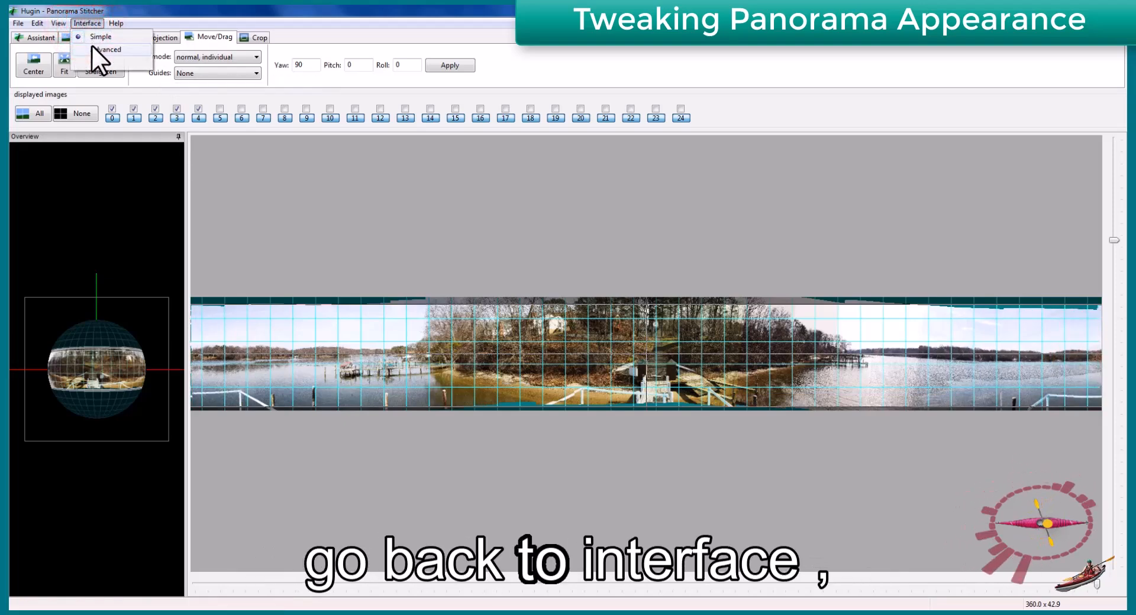
pyautogui.click(91, 44)
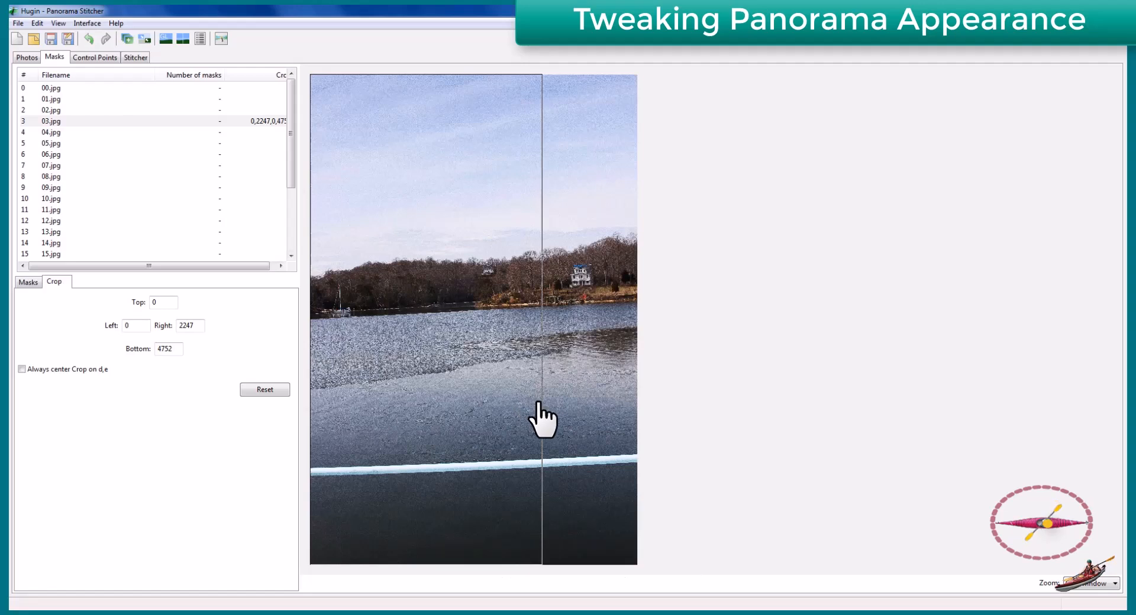
pyautogui.moveTo(543, 407); pyautogui.dragTo(528, 418)
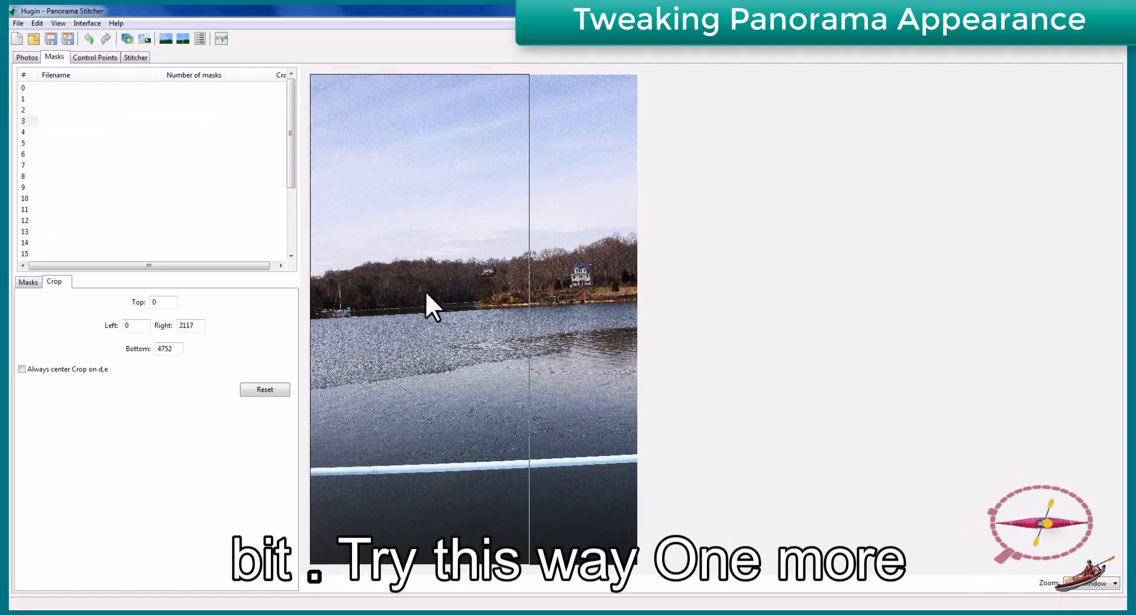
pyautogui.click(76, 24)
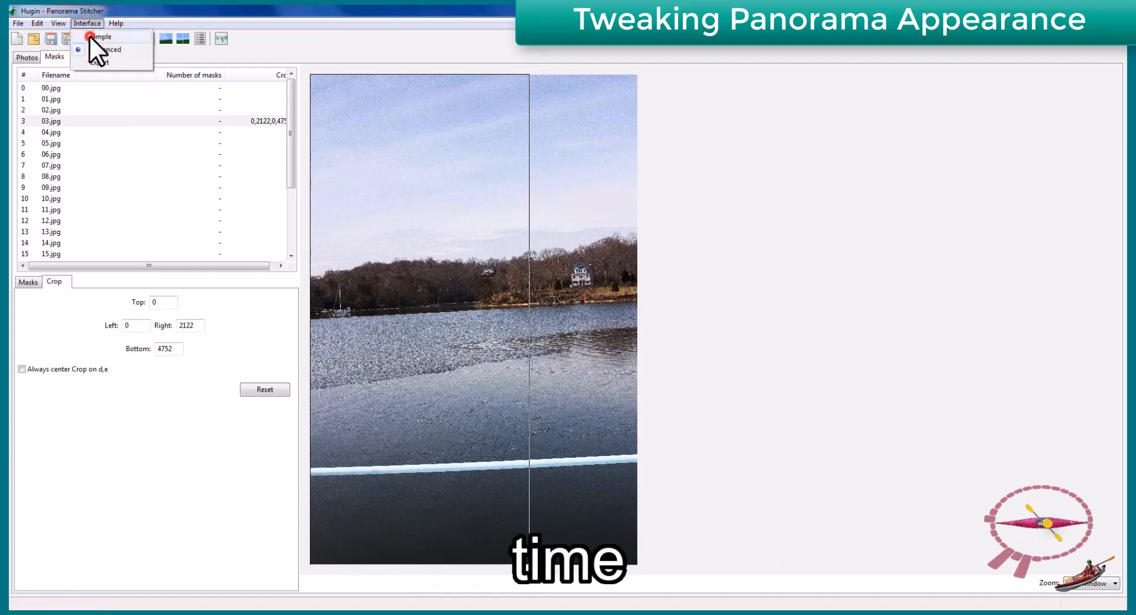
pyautogui.click(88, 36)
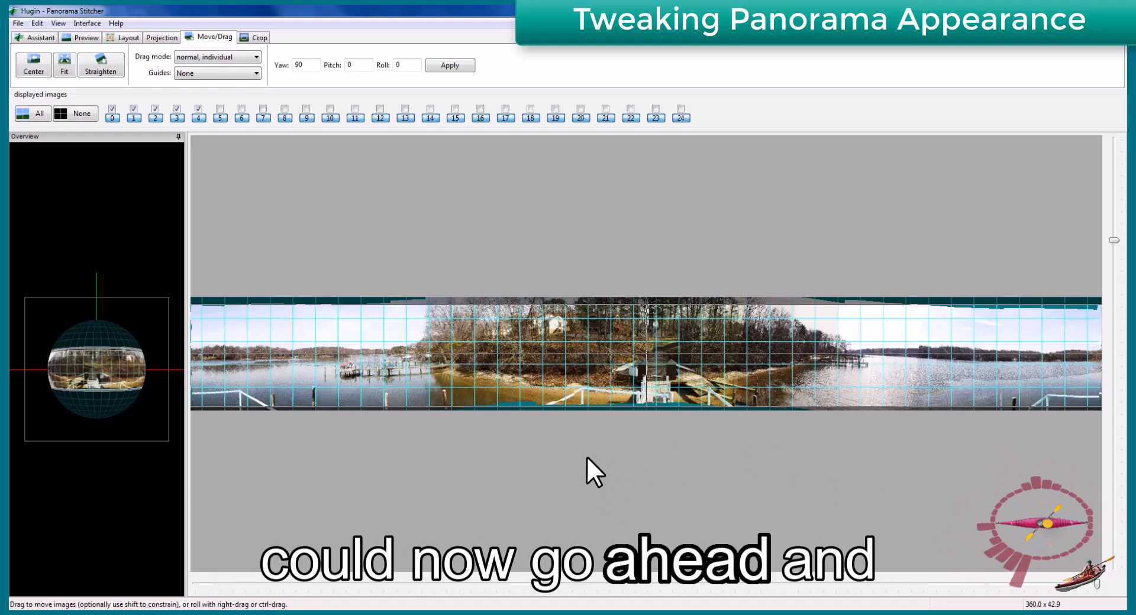
# Identify the overlapping images near the railing in the preview and hide image 0 from the panorama
pyautogui.click(39, 37)
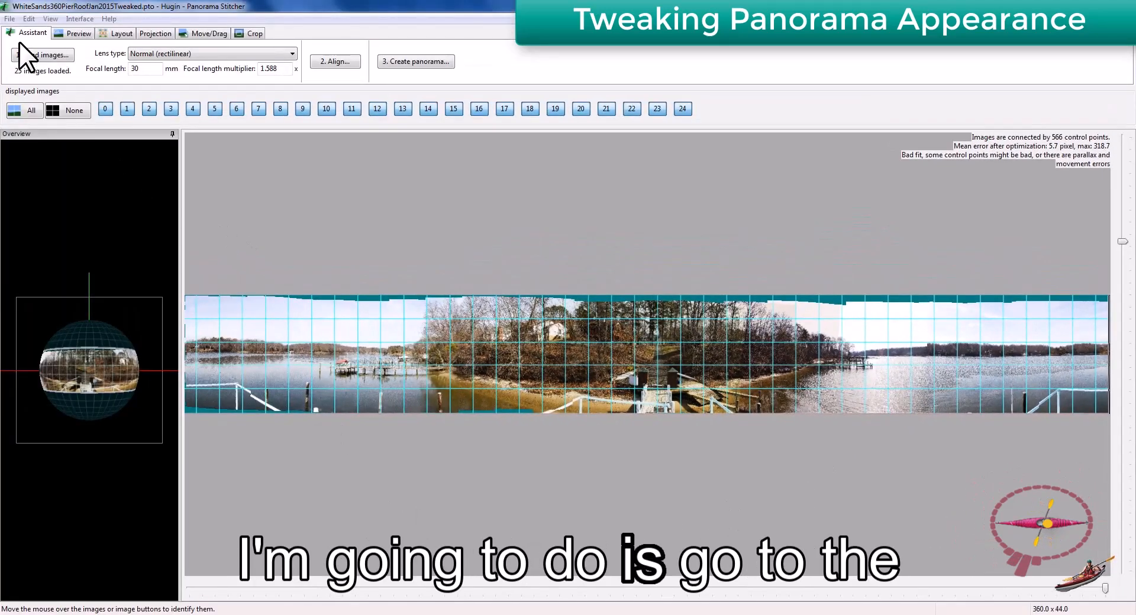
pyautogui.click(71, 34)
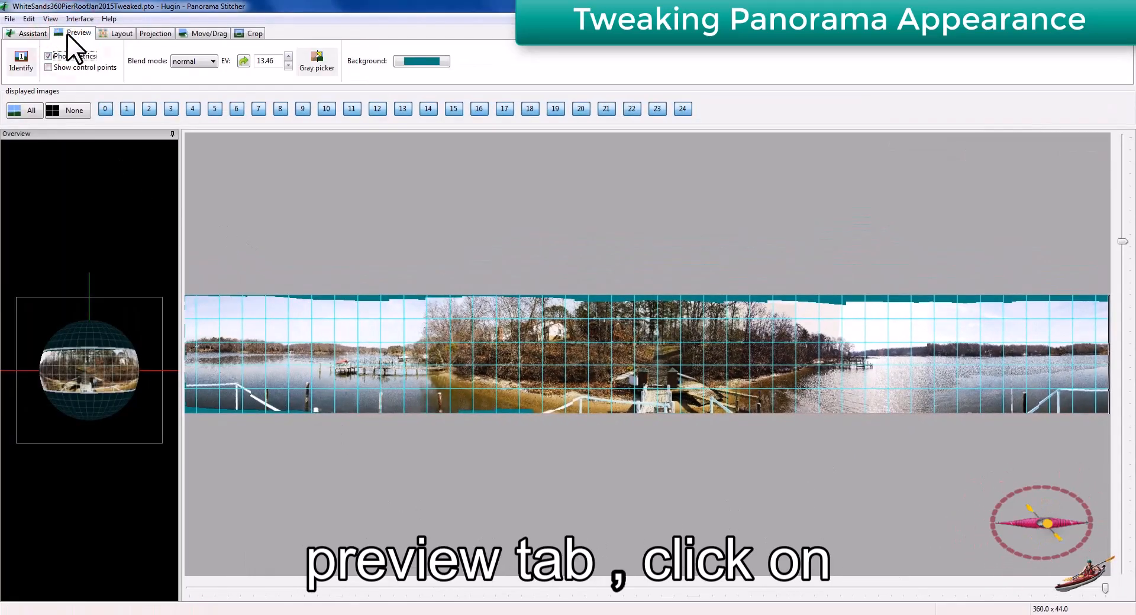
pyautogui.click(22, 56)
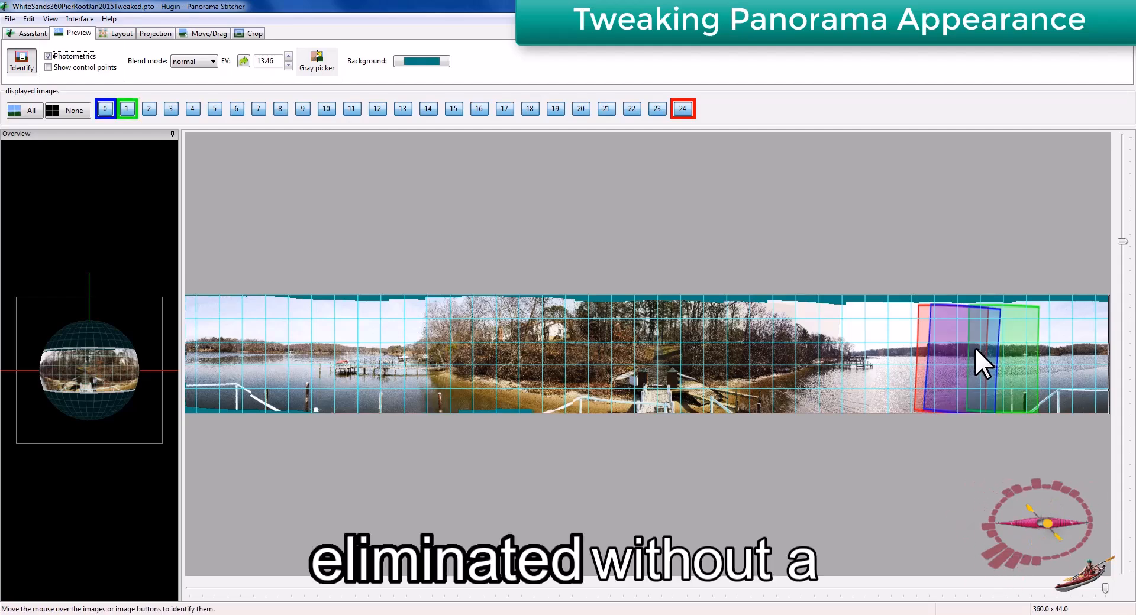
pyautogui.click(103, 107)
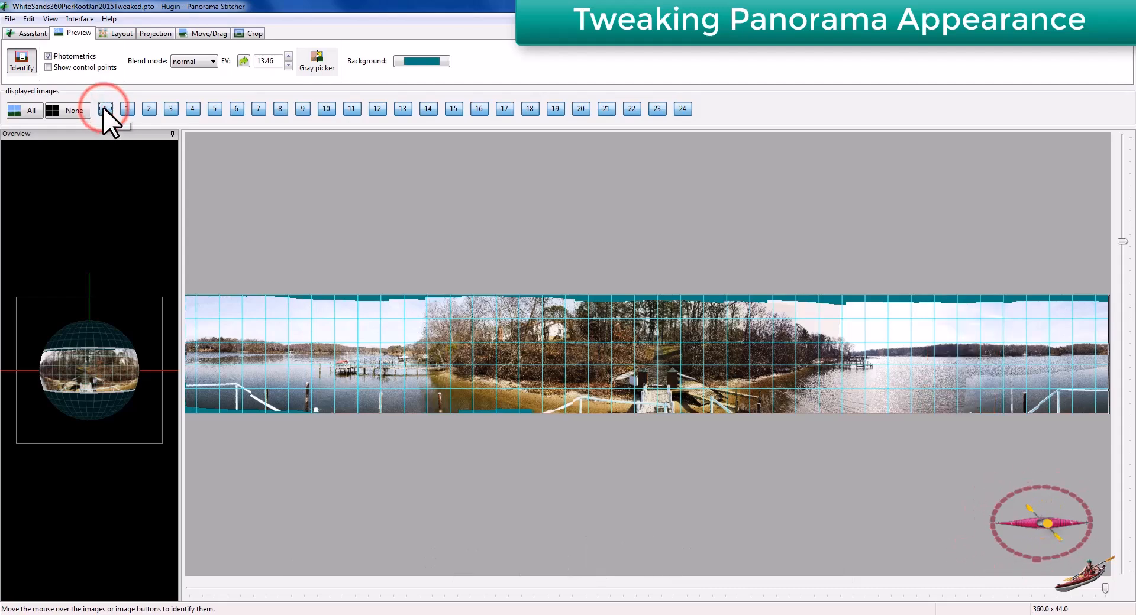